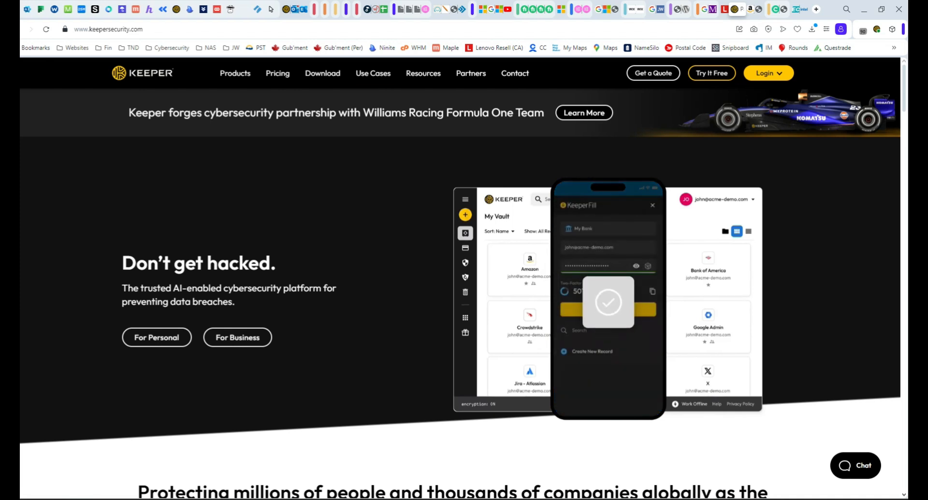
# Review the desktop, KeeperFill and mobile versions on Keeper's download page.
pyautogui.click(322, 73)
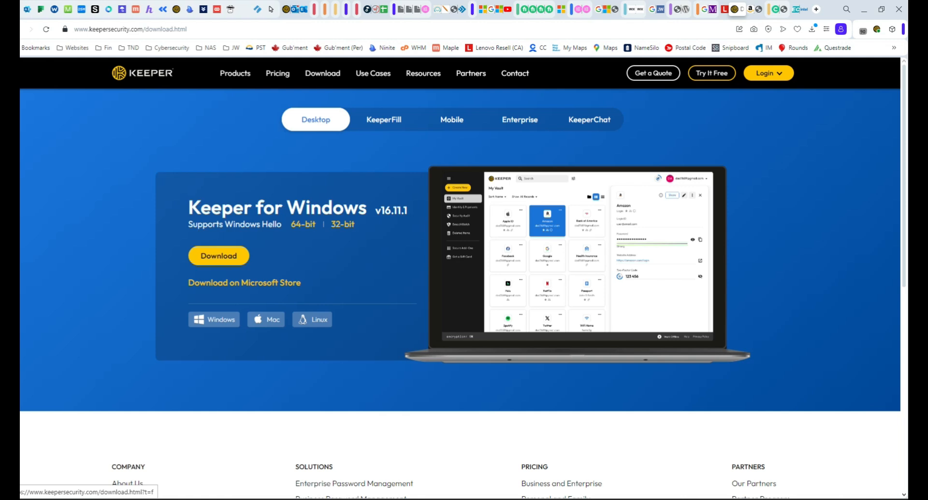
pyautogui.click(383, 119)
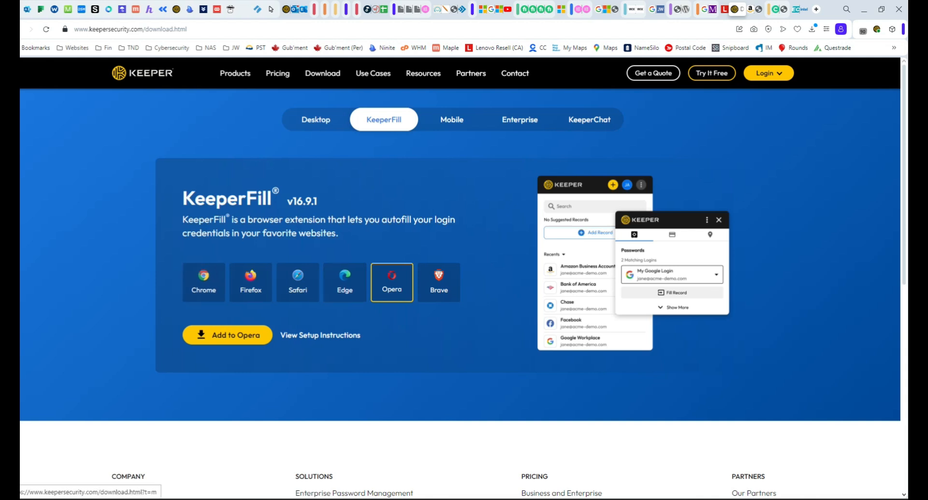
pyautogui.click(452, 119)
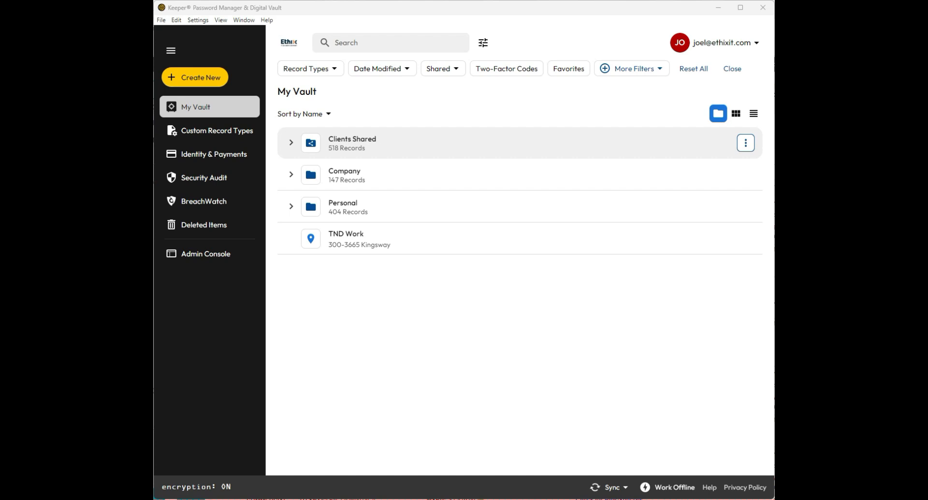
# In the Keeper desktop vault, expand the Clients Shared folder to view its subfolders and collapse it again.
pyautogui.click(291, 143)
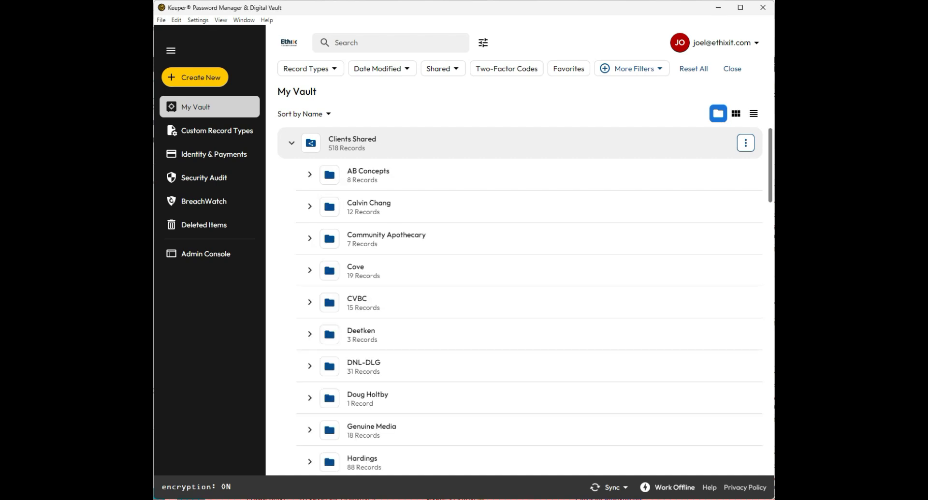
pyautogui.click(291, 143)
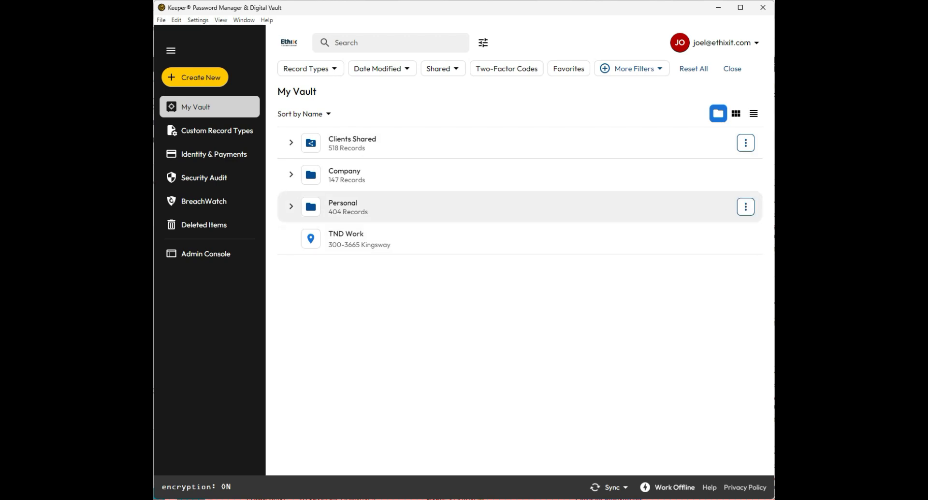
pyautogui.press('Return')
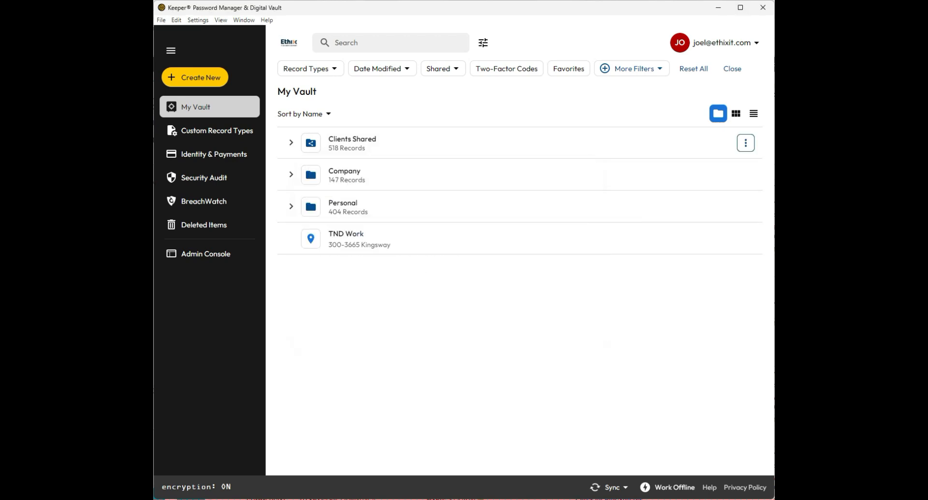
# Start a new vault record to review the available record types, and cancel its creation.
pyautogui.click(195, 78)
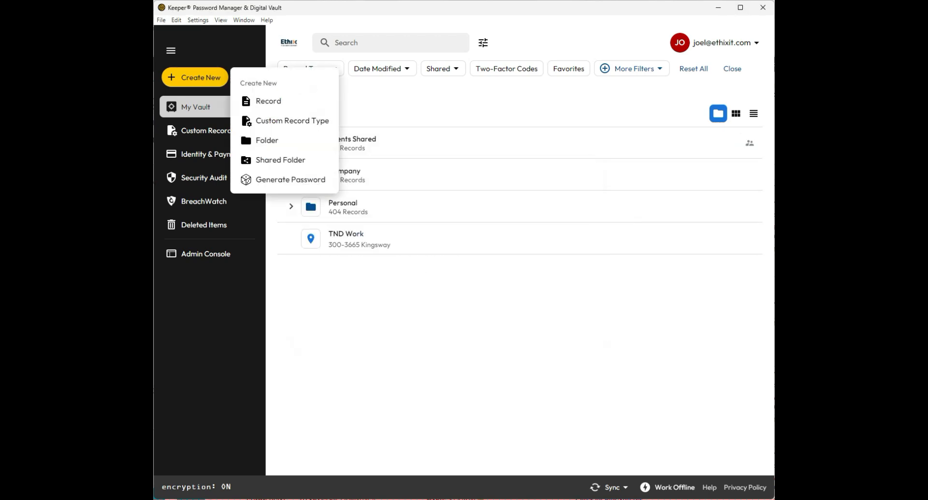
pyautogui.click(268, 102)
pyautogui.click(464, 137)
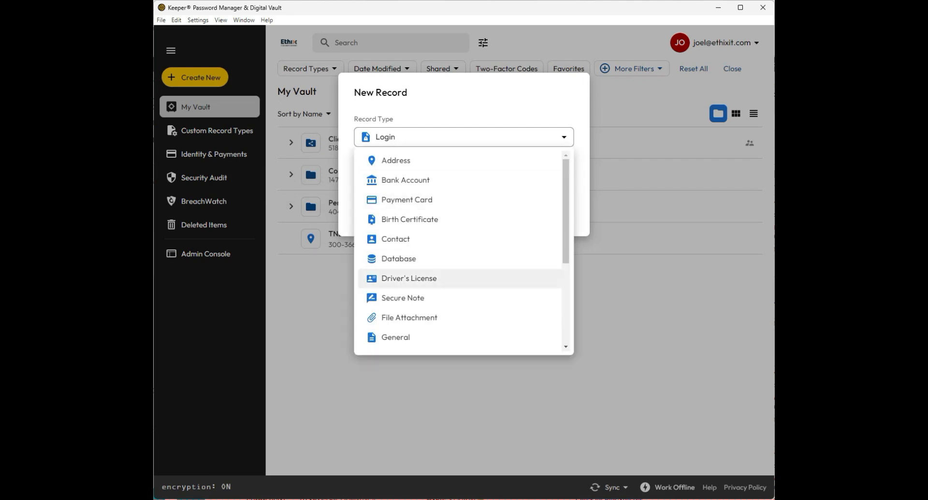
pyautogui.scroll(-1, 460, 273)
pyautogui.scroll(1, 460, 271)
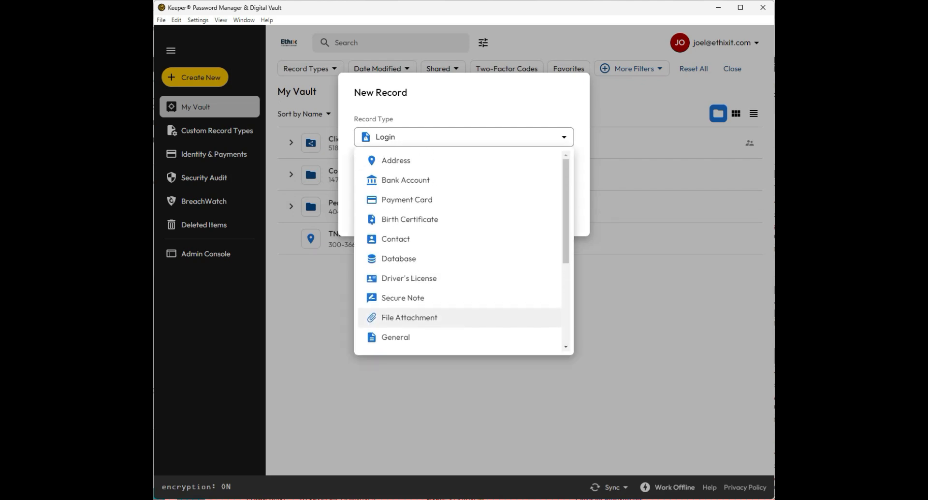
pyautogui.scroll(-3, 459, 202)
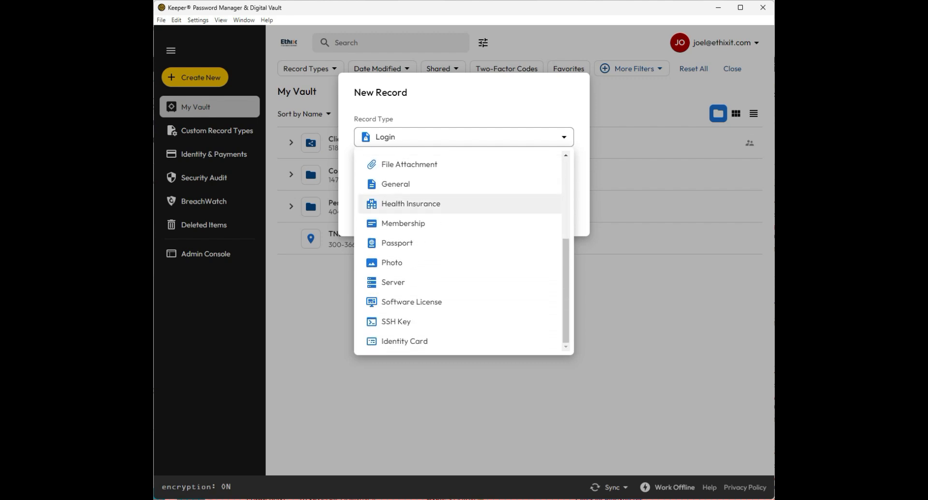
pyautogui.scroll(3, 459, 202)
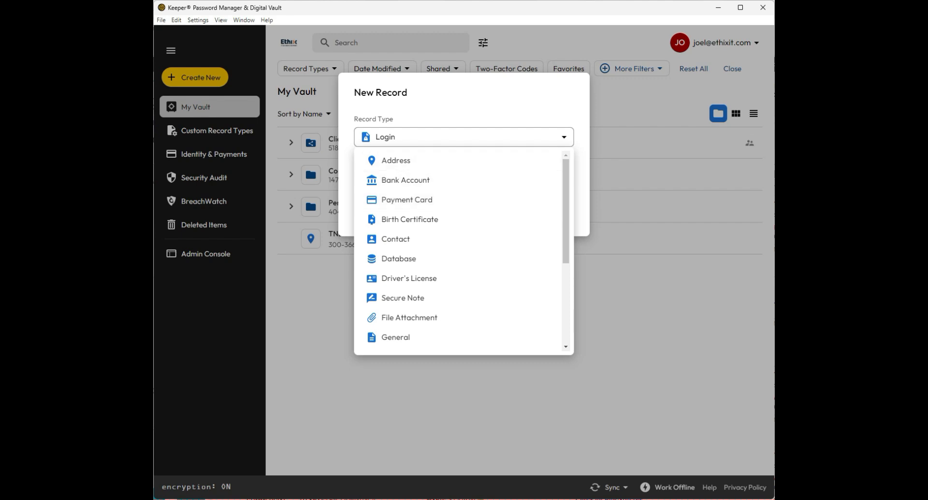
pyautogui.click(460, 137)
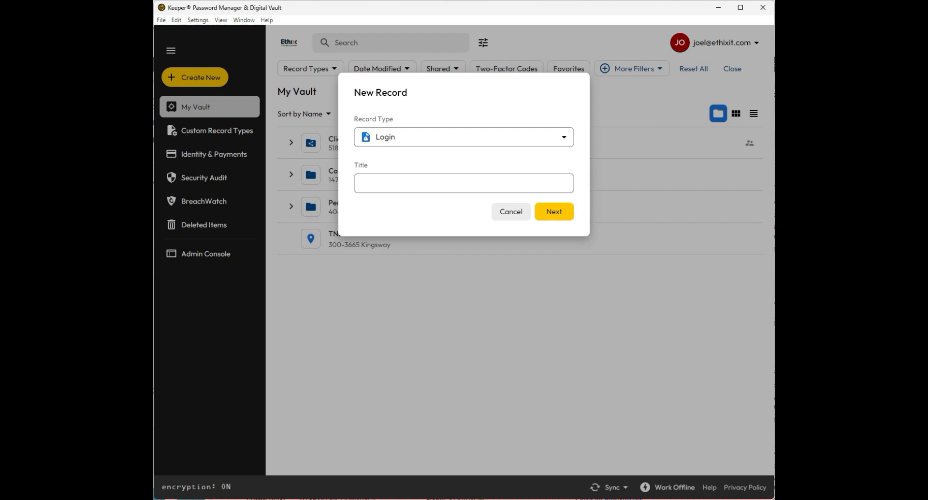
pyautogui.click(511, 212)
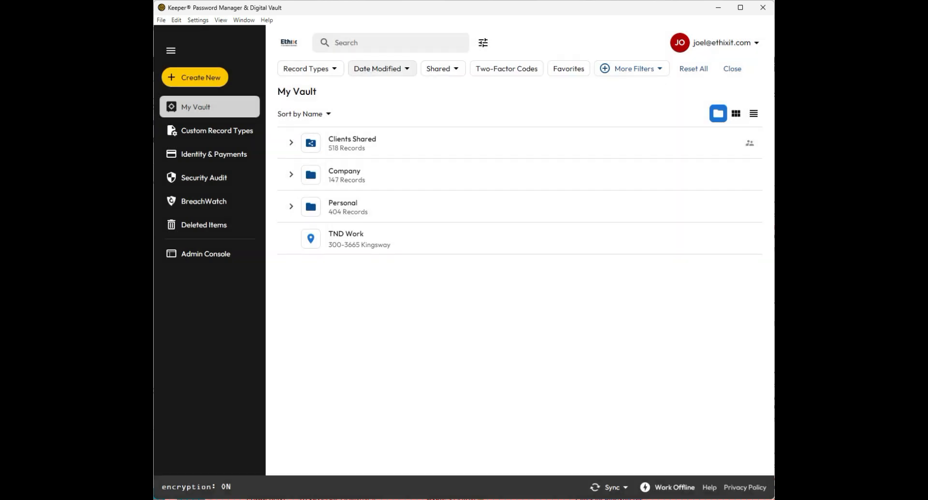
# Search the vault for "gm" and clear the search.
pyautogui.click(387, 43)
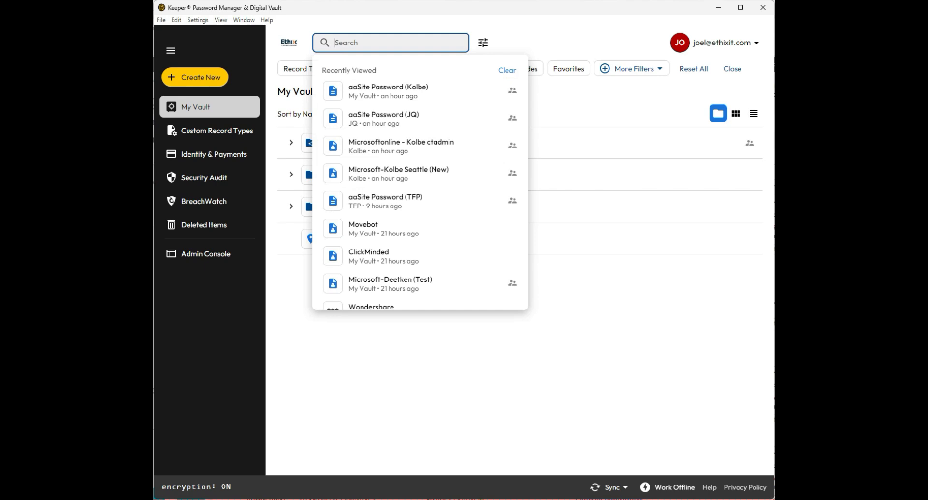
pyautogui.write('gm')
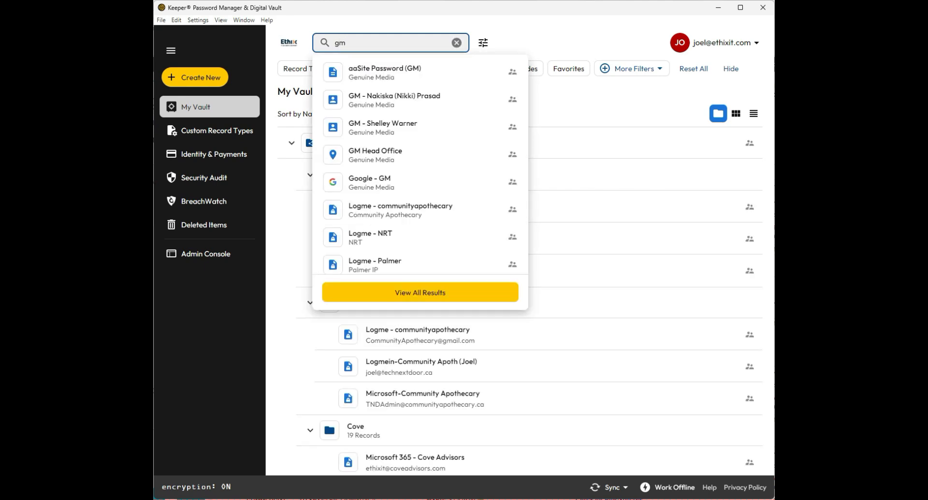
pyautogui.press('BackSpace')
pyautogui.press('BackSpace')
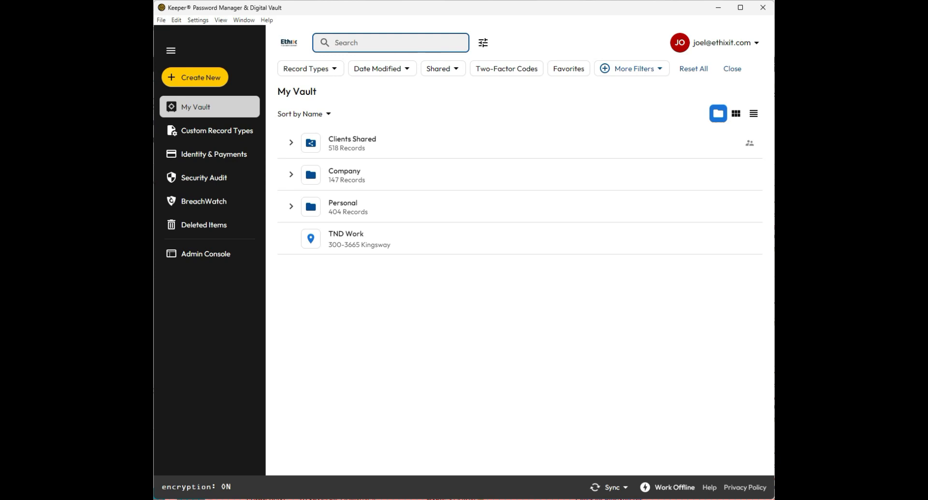
# Open the vault account's settings.
pyautogui.click(726, 43)
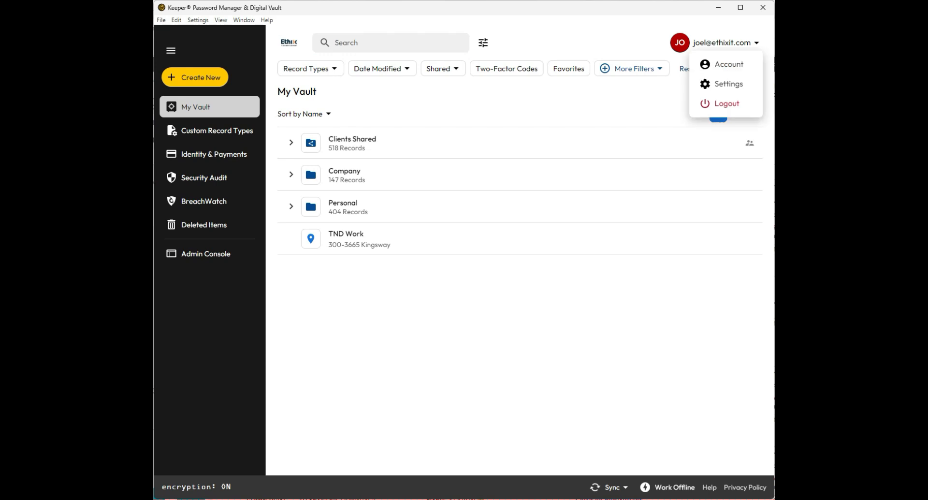
pyautogui.click(728, 84)
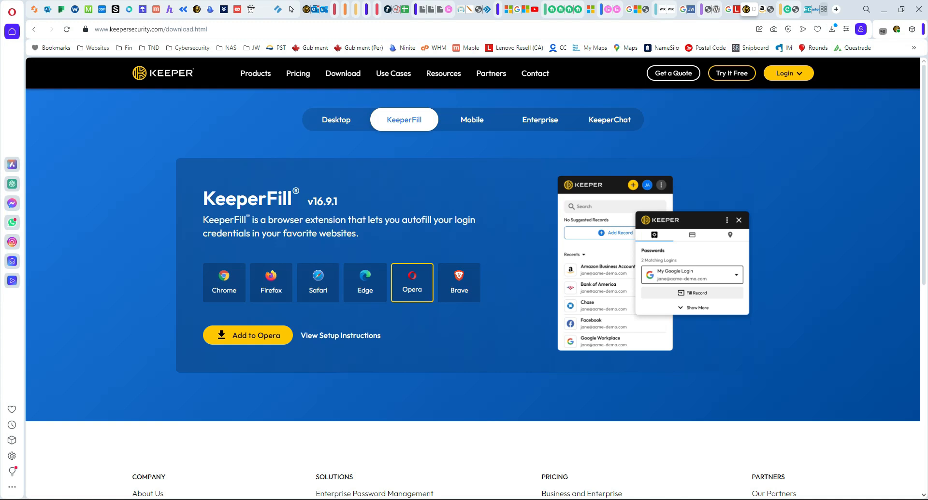
# In the Opera browser, open Chess.com's login page and inspect its saved record in the Keeper extension.
pyautogui.click(820, 9)
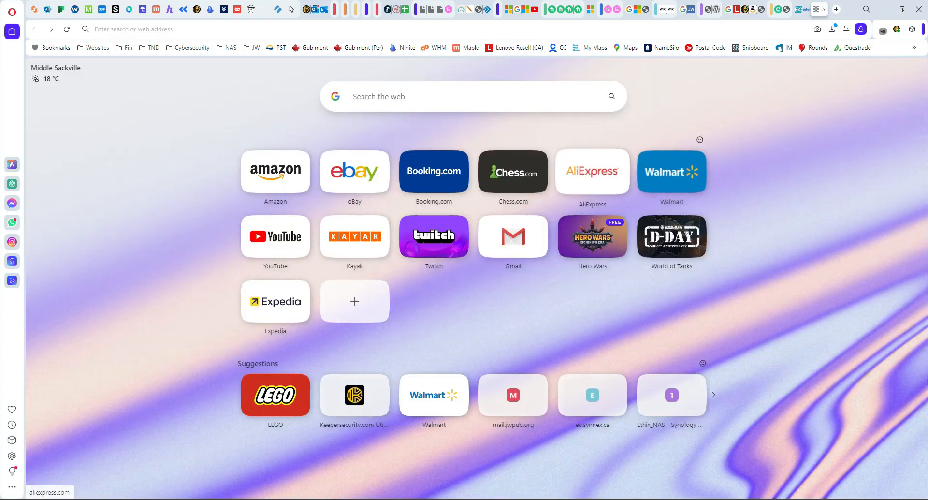
pyautogui.click(514, 172)
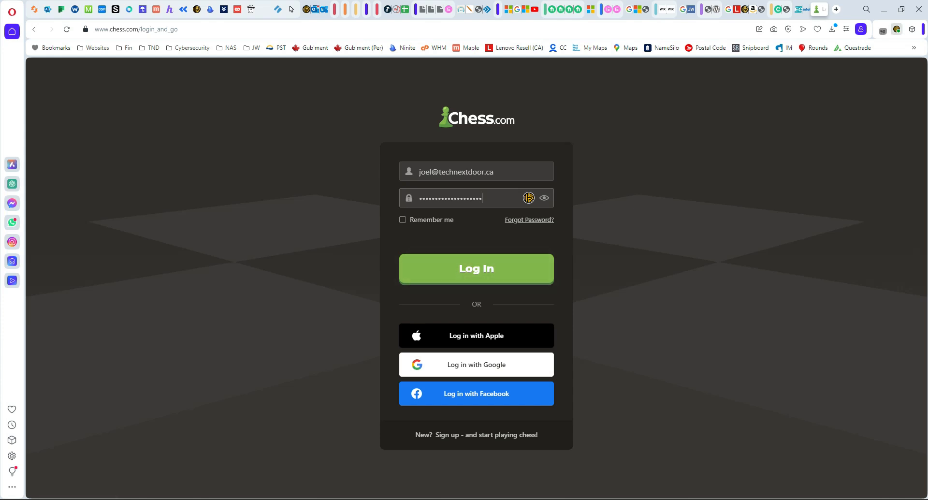
pyautogui.click(897, 29)
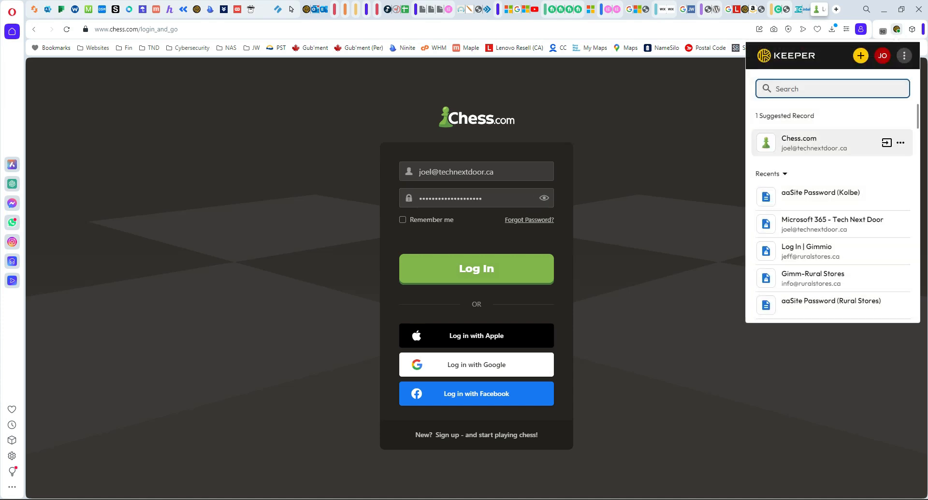
pyautogui.click(822, 143)
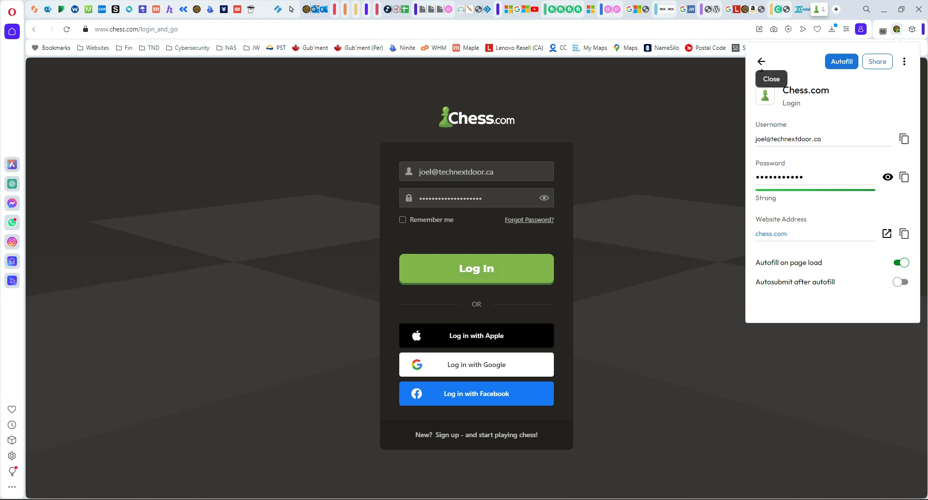
pyautogui.click(762, 61)
pyautogui.press('Escape')
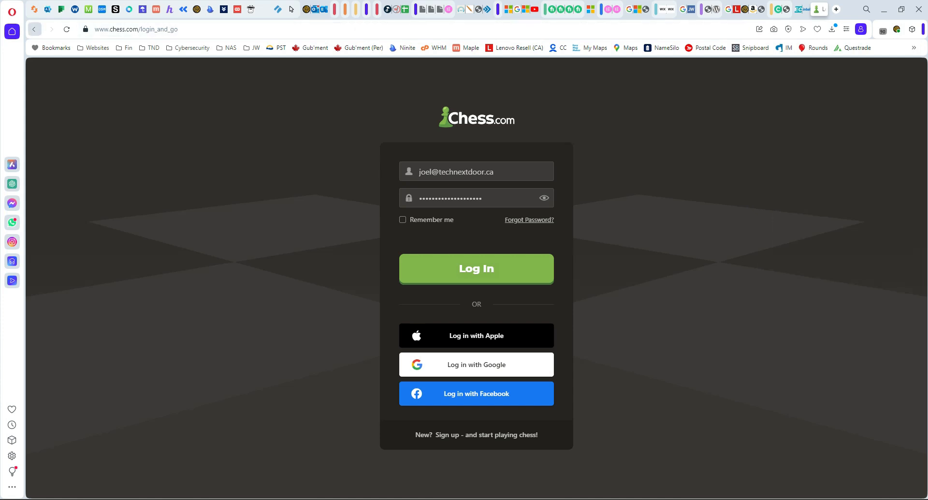
# Return to the browser's start page and open the Walmart account sign-in page.
pyautogui.click(35, 29)
pyautogui.click(34, 30)
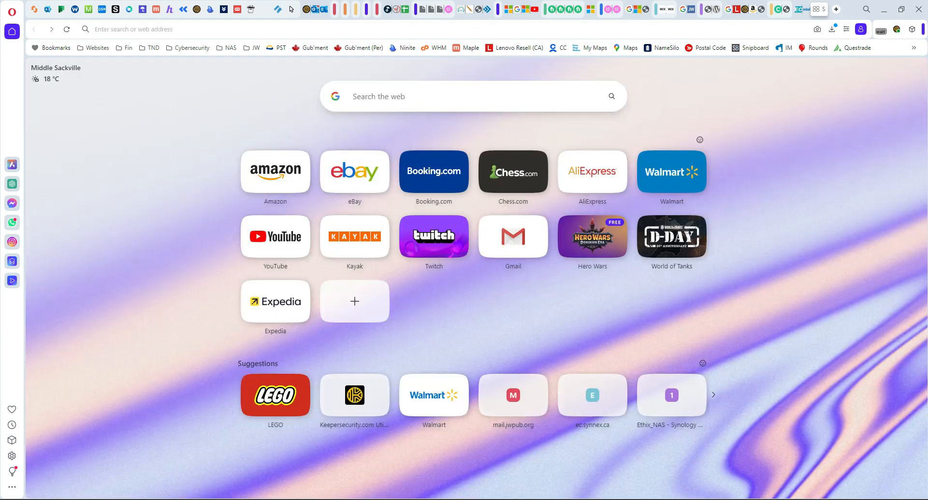
pyautogui.click(434, 395)
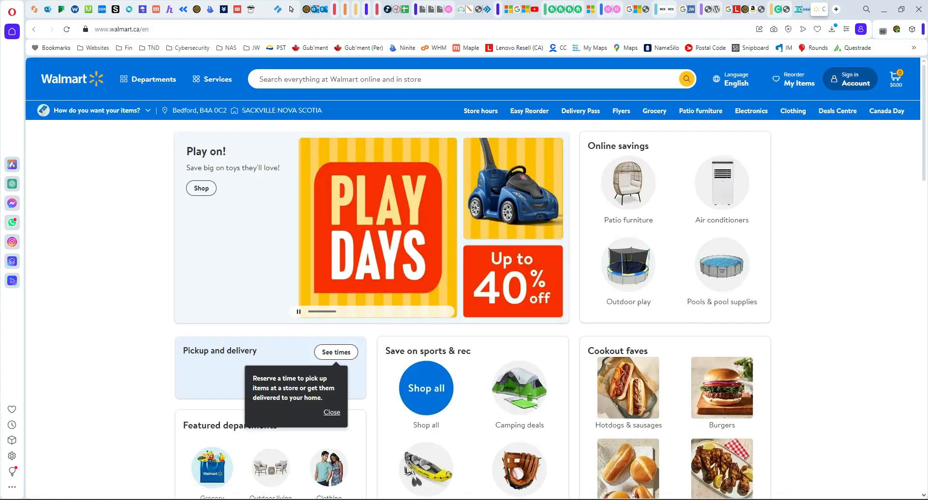
pyautogui.click(851, 78)
pyautogui.click(858, 120)
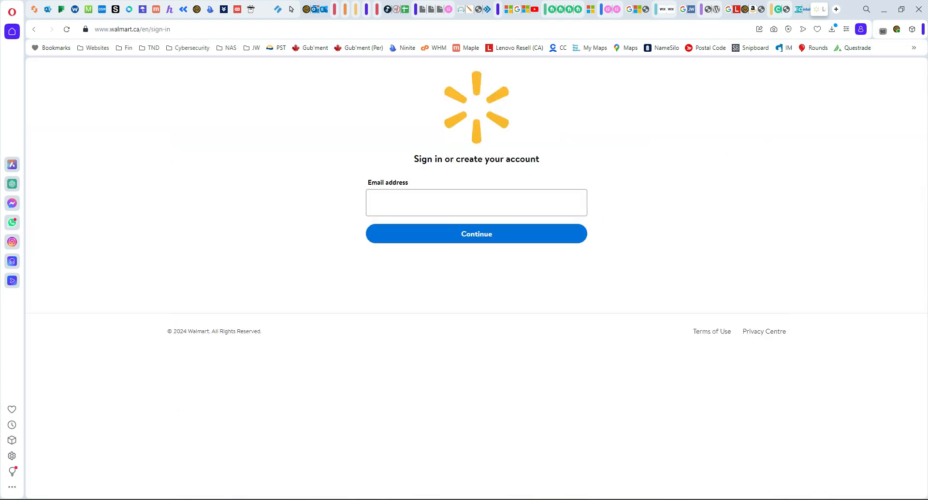
# Create a new Keeper record from the e-mail field of the Walmart sign-in form and title it Walmart.
pyautogui.click(464, 202)
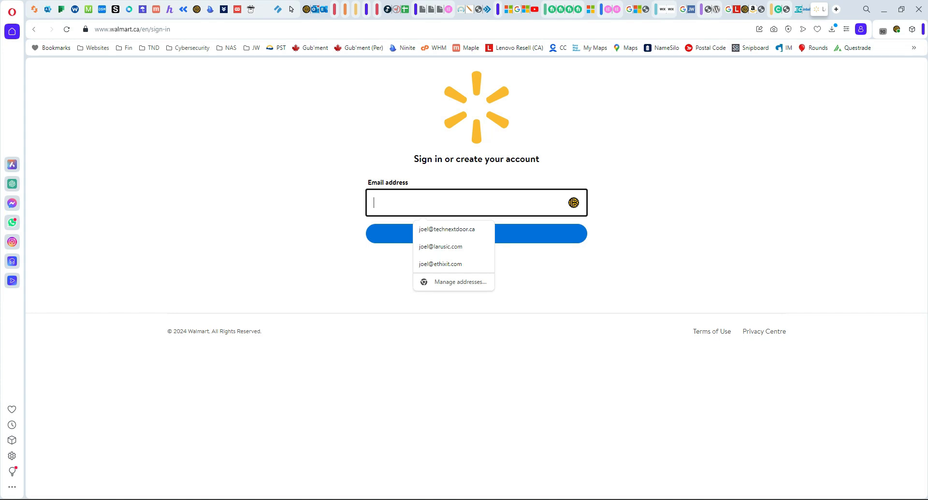
pyautogui.click(574, 202)
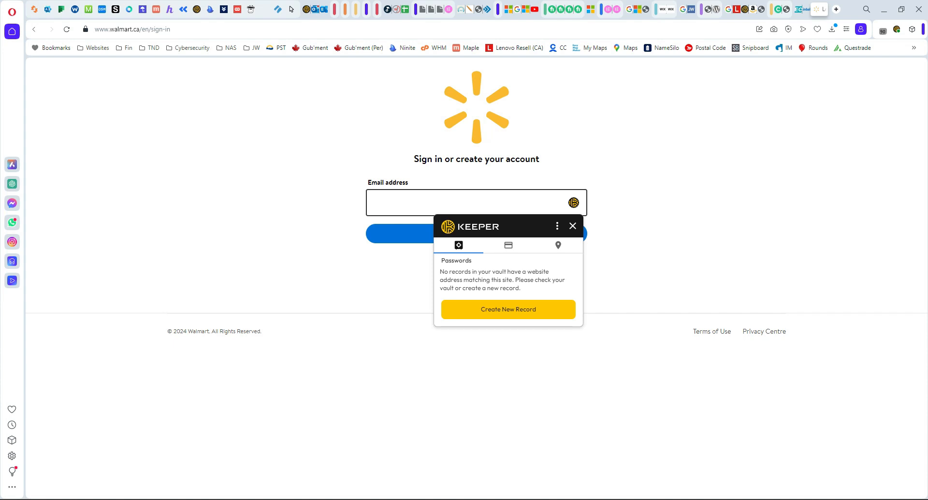
pyautogui.click(508, 310)
pyautogui.click(587, 355)
pyautogui.moveTo(537, 196); pyautogui.dragTo(828, 78)
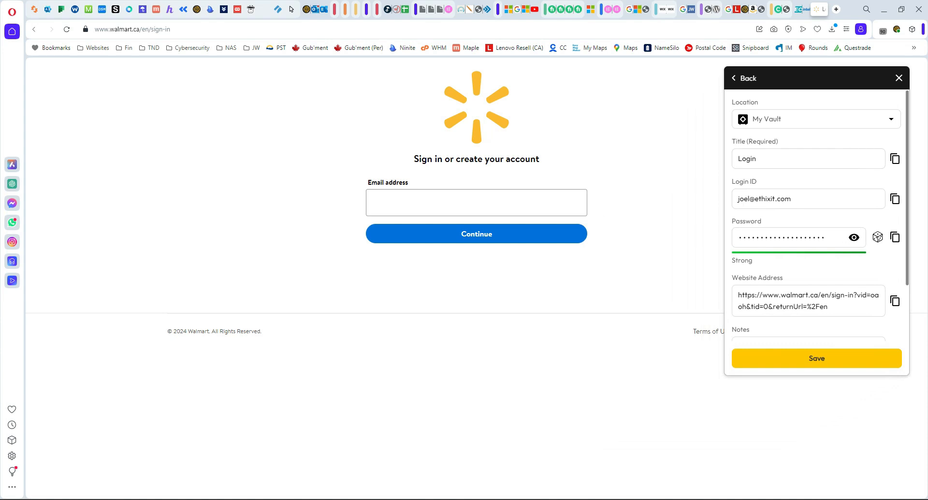
pyautogui.hotkey('ctrl', 'a')
pyautogui.write('Walmart')
pyautogui.moveTo(791, 198); pyautogui.dragTo(759, 199)
pyautogui.click(792, 198)
# Reveal the record's password, generate a 20-character one from letters and digits, and replace one character with a symbol.
pyautogui.click(854, 237)
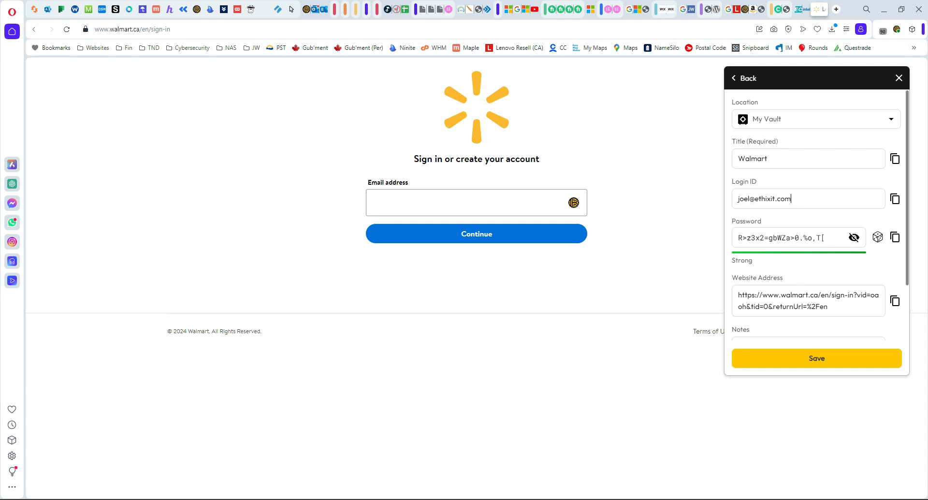
pyautogui.click(878, 237)
pyautogui.click(878, 236)
pyautogui.click(878, 237)
pyautogui.click(878, 237)
pyautogui.click(878, 237)
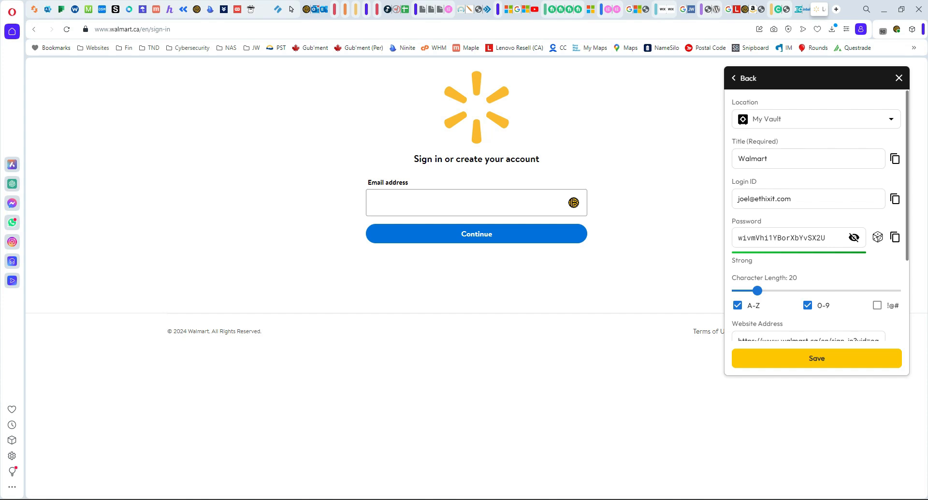
pyautogui.press('BackSpace')
pyautogui.write('$')
# Save the Walmart record and fill it into the sign-in form.
pyautogui.scroll(-3, 817, 217)
pyautogui.click(817, 358)
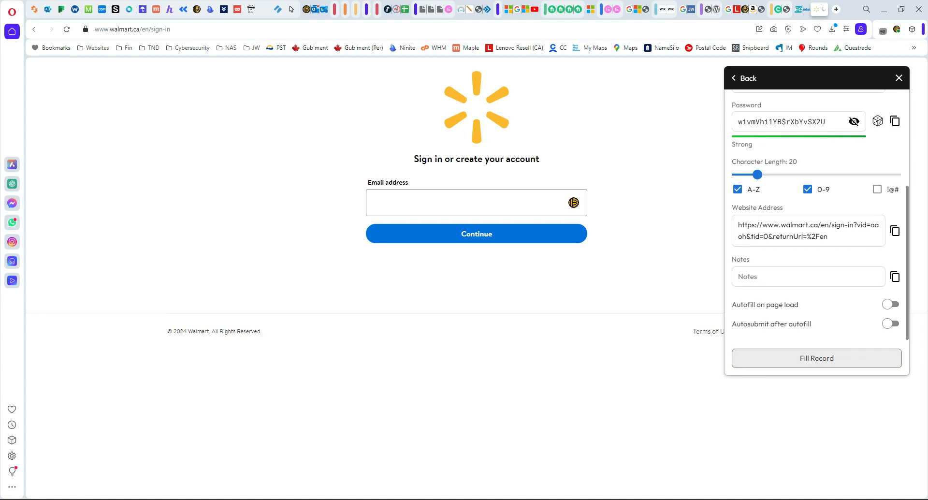
pyautogui.click(817, 358)
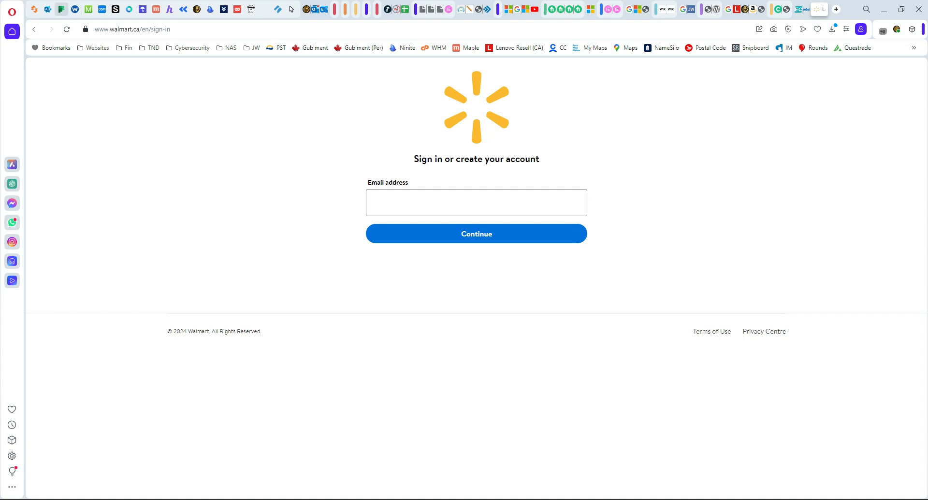
# Reopen the Walmart sign-in page, fill the login e-mail from the saved Walmart record, and continue.
pyautogui.click(34, 29)
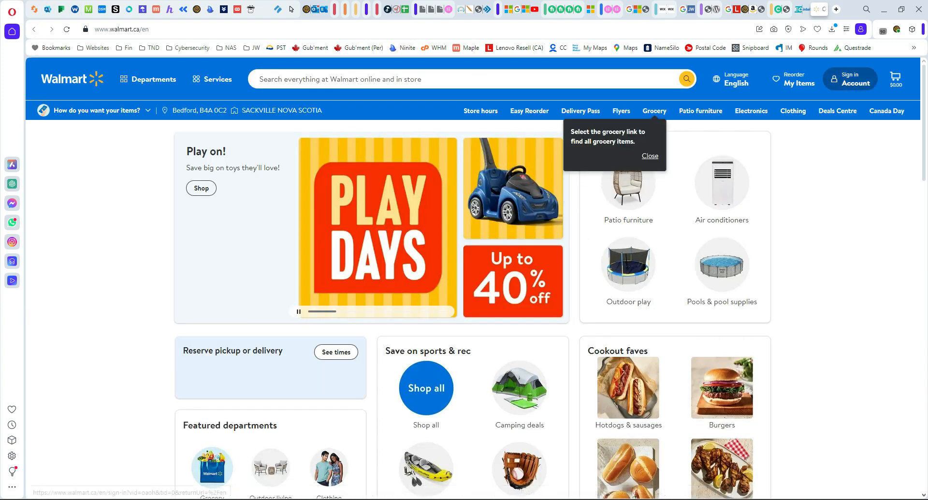
pyautogui.click(851, 79)
pyautogui.click(858, 119)
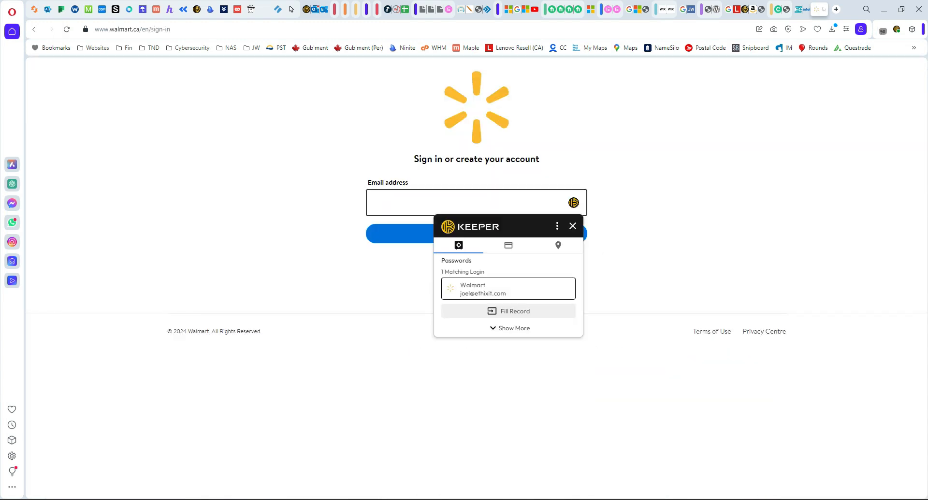
pyautogui.click(508, 311)
pyautogui.click(532, 234)
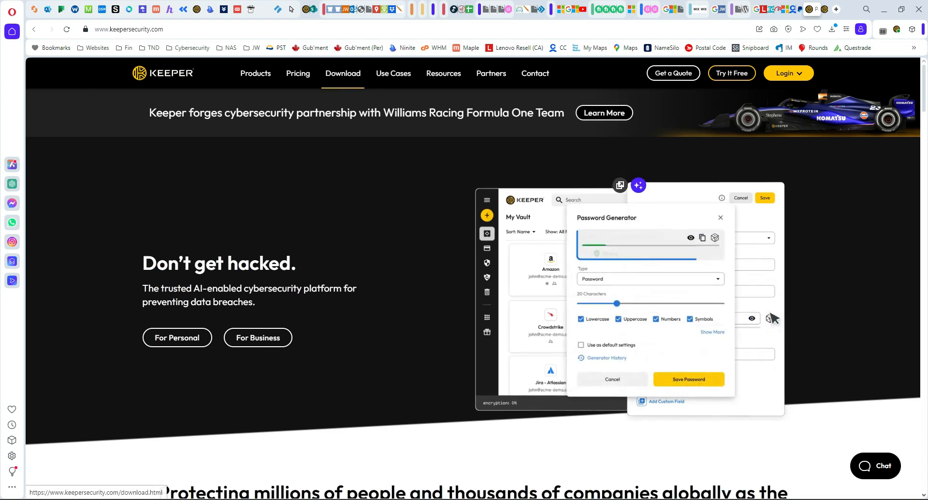
# Revisit Keeper's download page to compare the KeeperFill, mobile and desktop options, ending on the desktop version.
pyautogui.click(343, 73)
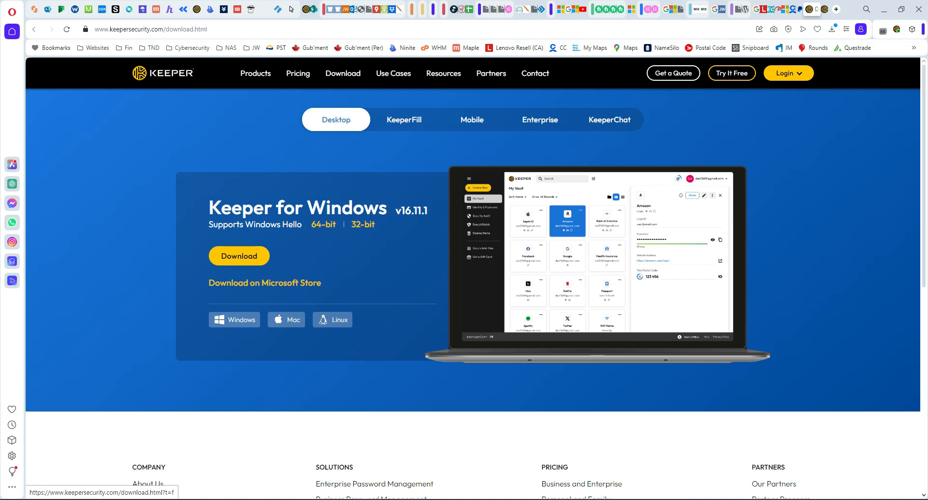
pyautogui.click(404, 120)
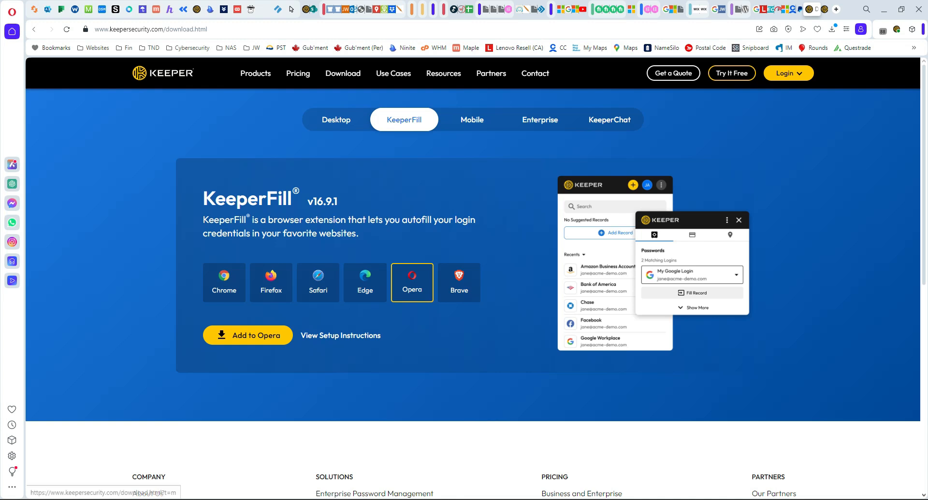
pyautogui.click(472, 119)
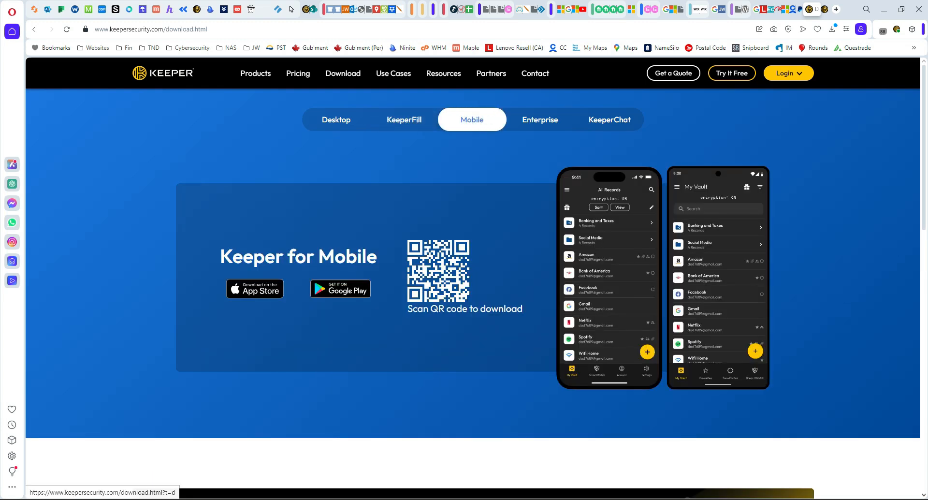
pyautogui.click(336, 120)
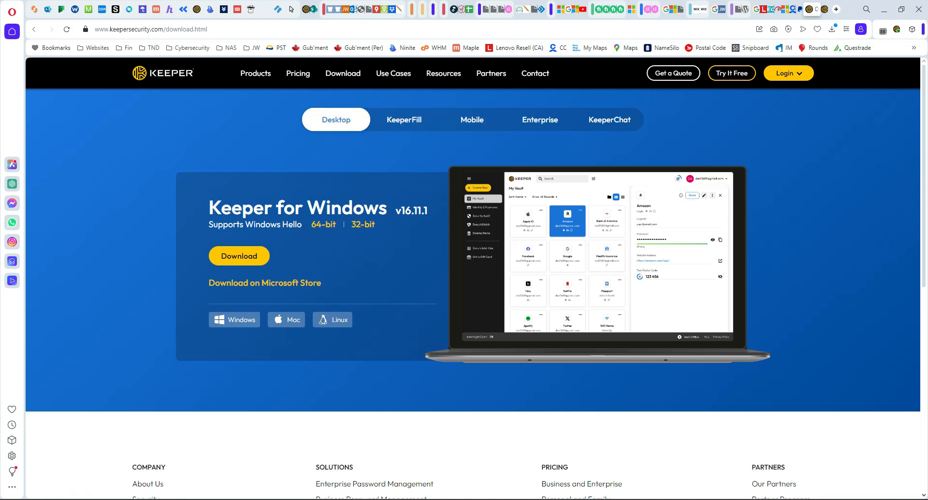